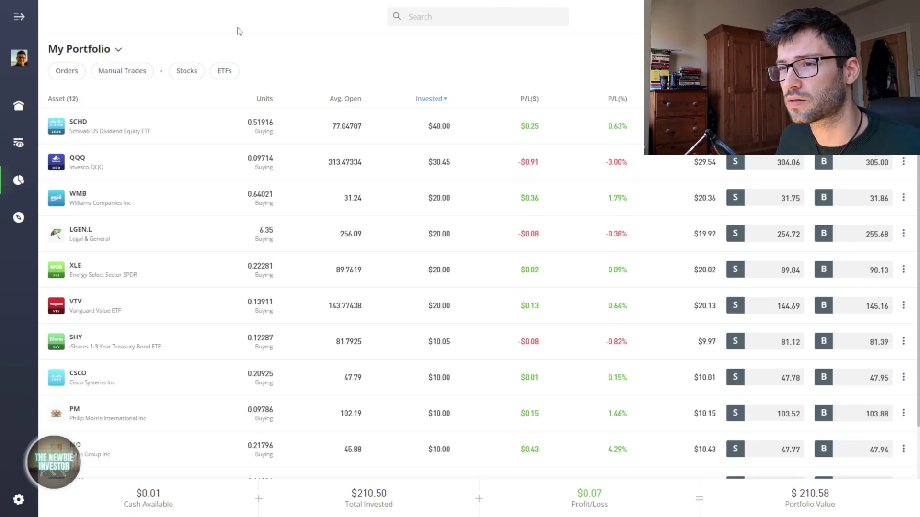
# Switch the eToro portfolio to the Manual Trades list to review recent buys like XLE and CSCO
pyautogui.click(129, 73)
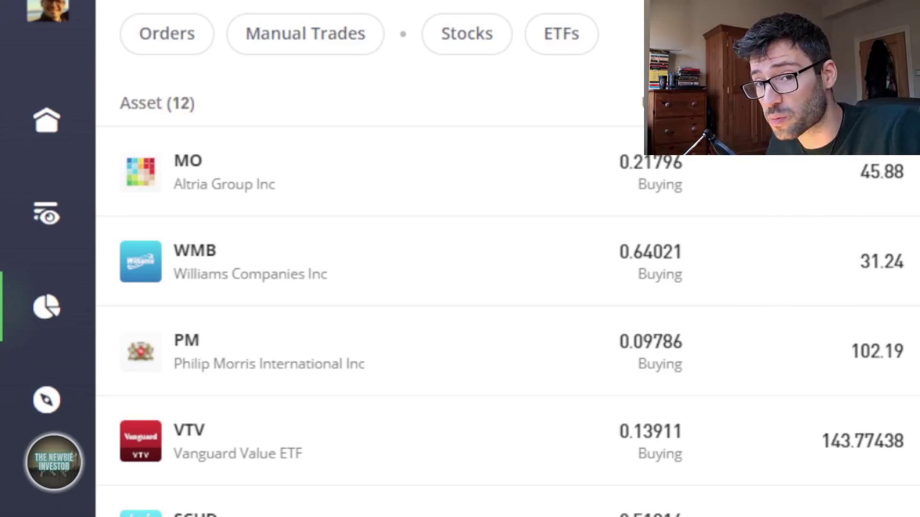
pyautogui.scroll(-3, 508, 326)
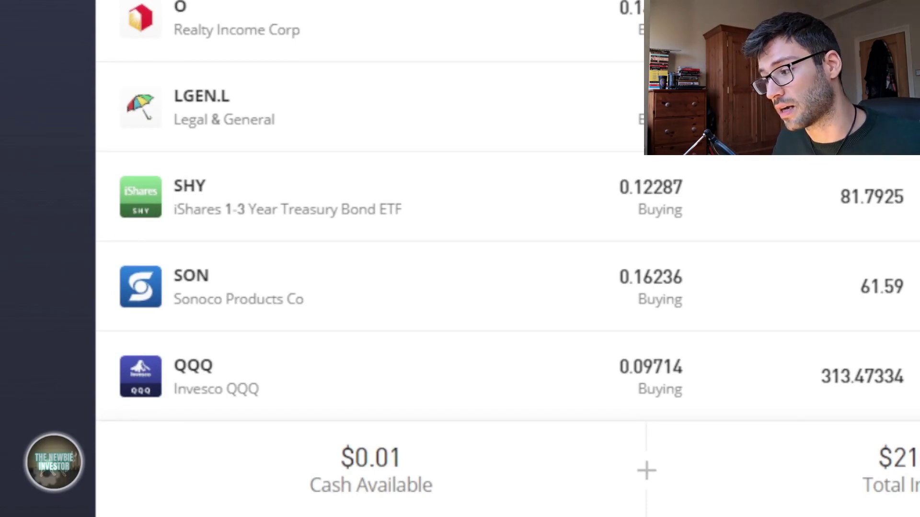
pyautogui.click(383, 376)
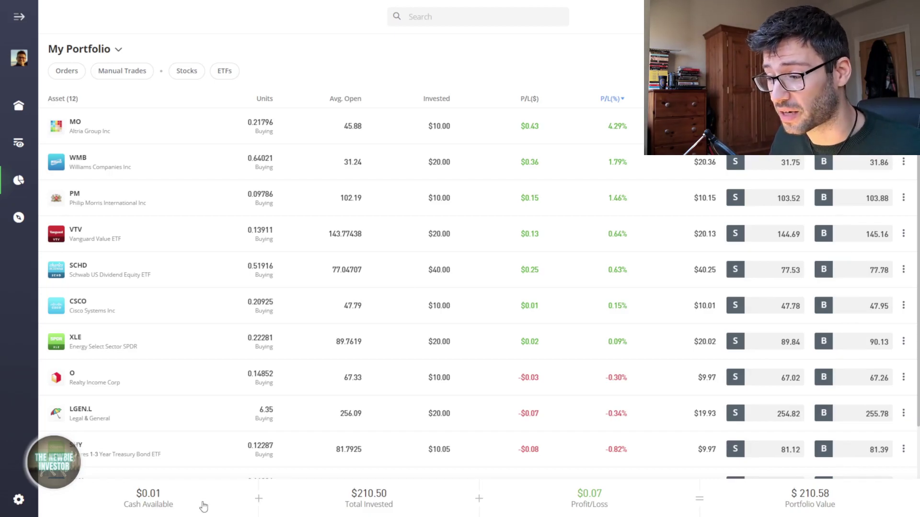
# Switch My Portfolio to the History view, keeping all entries unfiltered
pyautogui.click(81, 48)
pyautogui.click(89, 86)
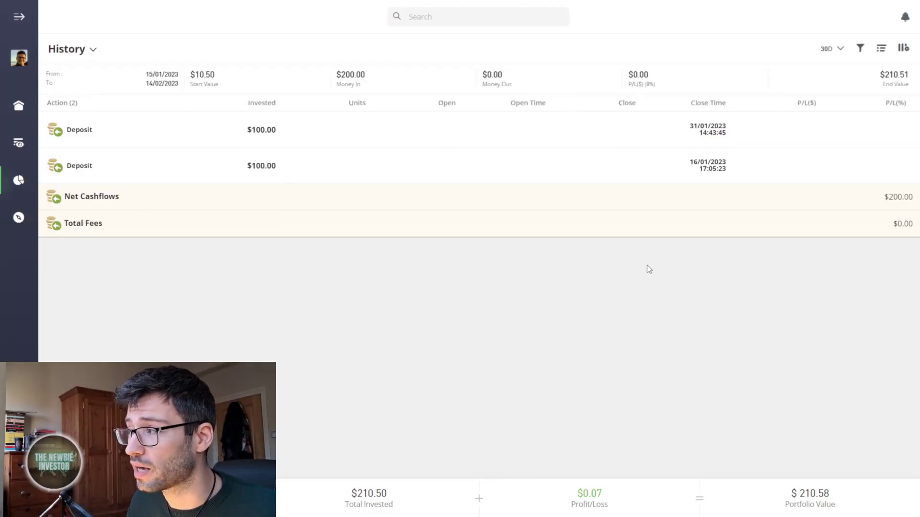
pyautogui.click(860, 53)
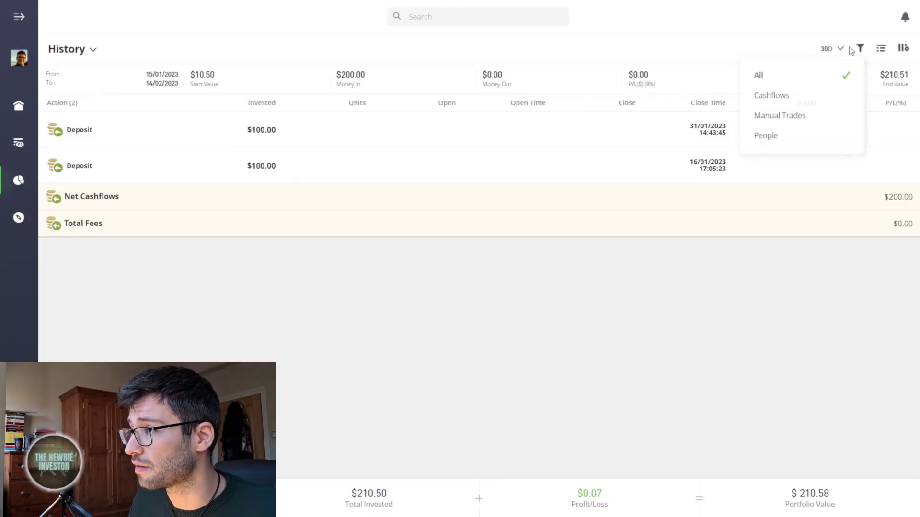
pyautogui.click(745, 36)
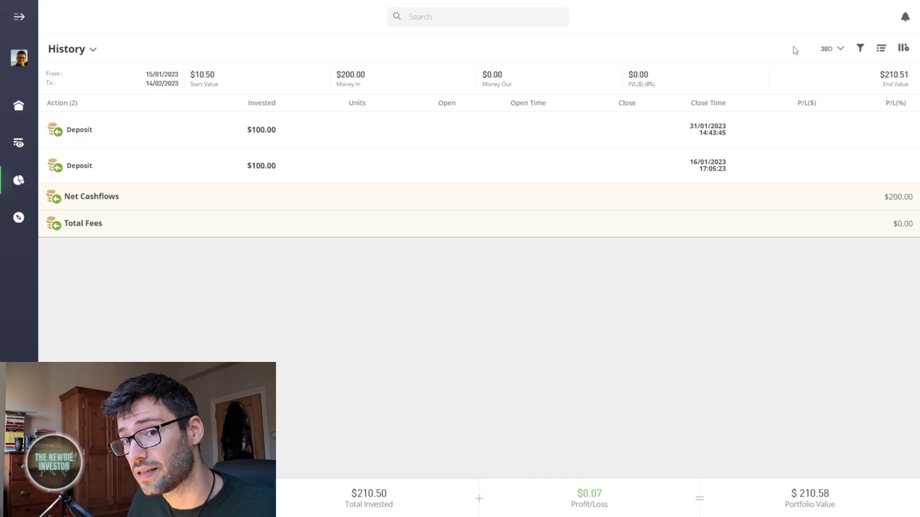
# Create a Year to Date account statement covering Jan 1 to Feb 12, 2023
pyautogui.click(903, 49)
pyautogui.click(868, 80)
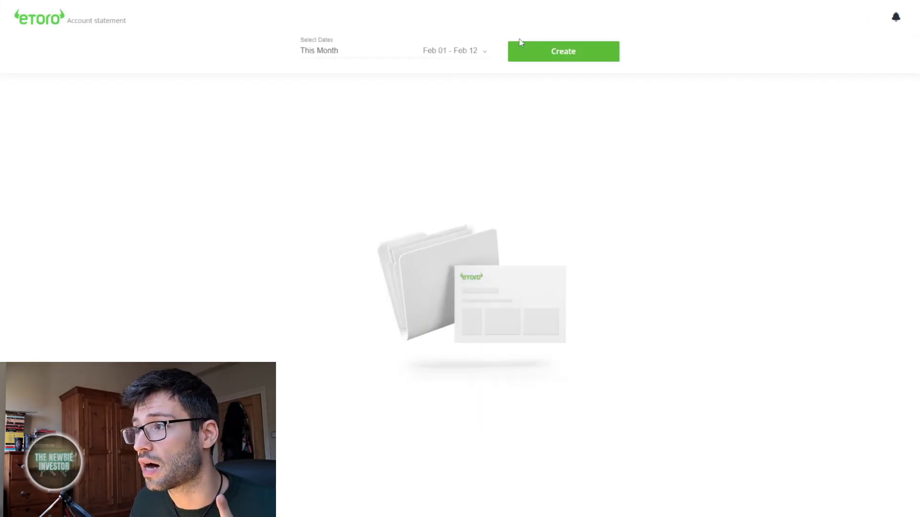
pyautogui.click(471, 55)
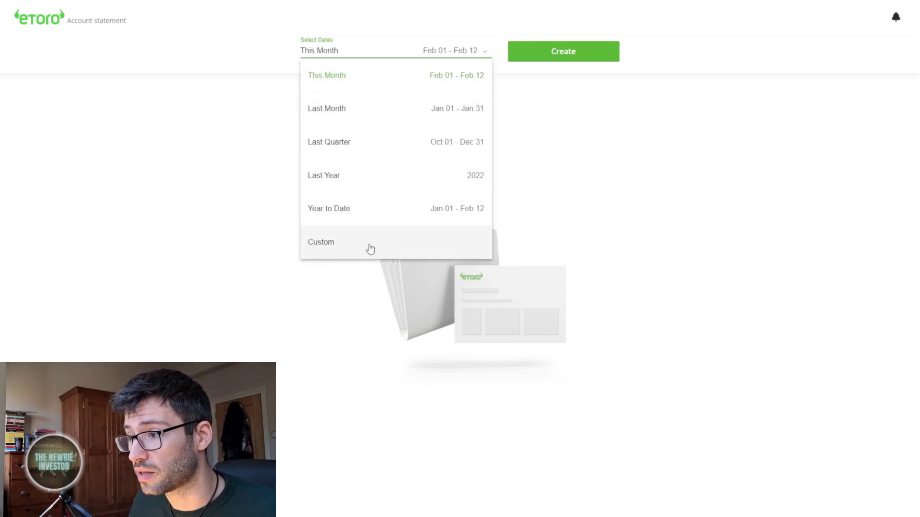
pyautogui.click(410, 208)
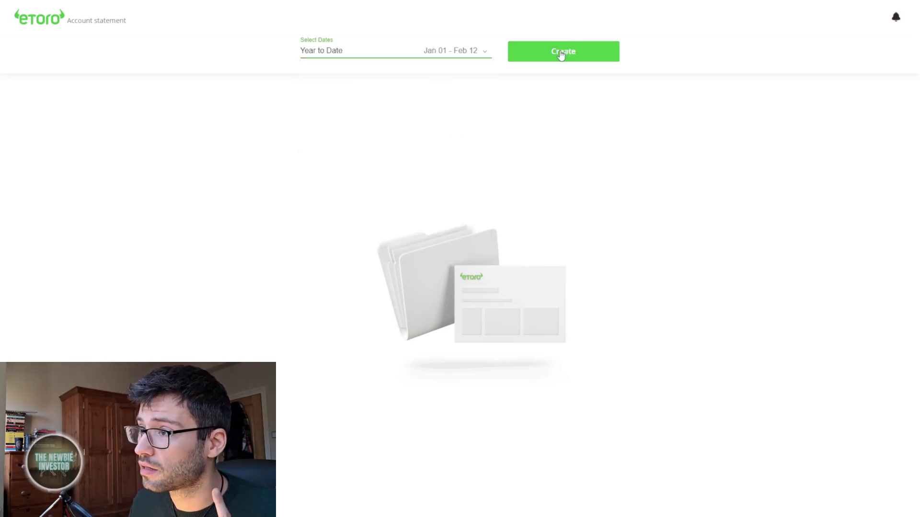
pyautogui.click(561, 52)
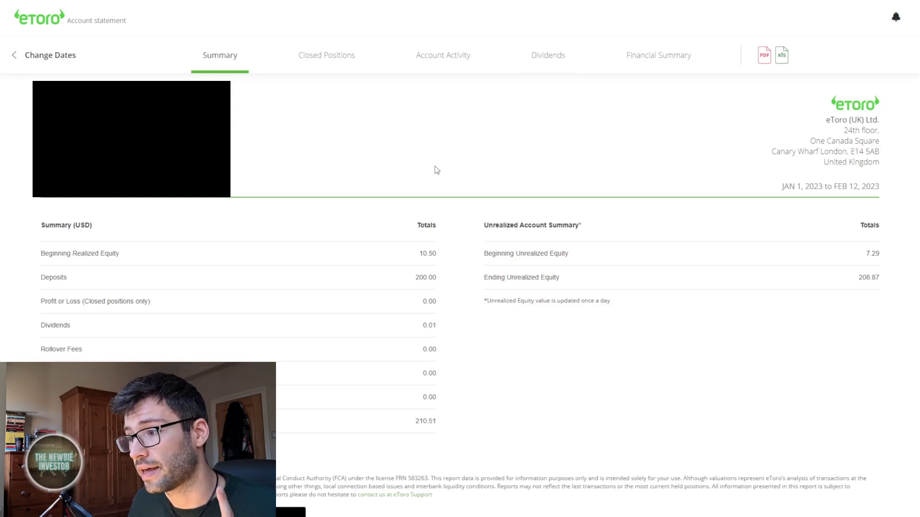
# Highlight the 0.01 Dividends total on the Summary, then view the statement's Dividends tab
pyautogui.moveTo(442, 327)
pyautogui.mouseDown()
pyautogui.moveTo(46, 322)
pyautogui.moveTo(436, 327)
pyautogui.mouseUp()
pyautogui.click(46, 322)
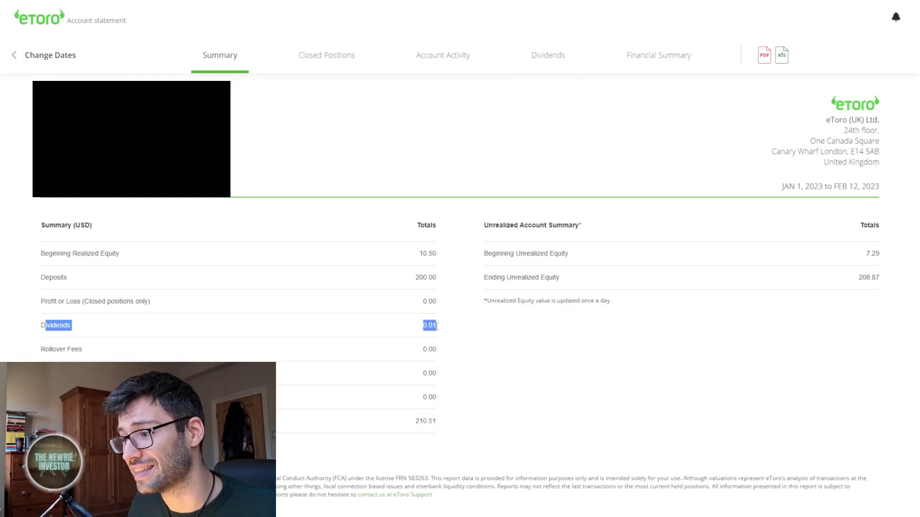
pyautogui.click(548, 55)
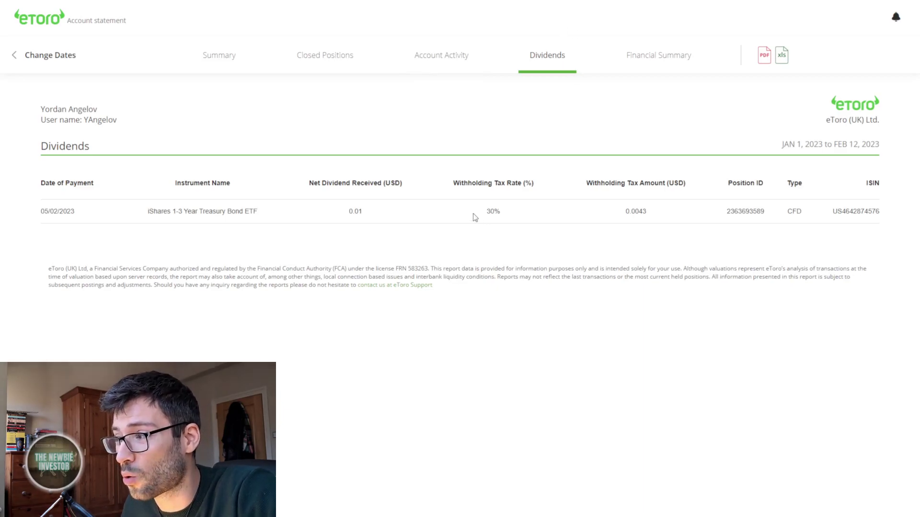
# Highlight the 30% withholding tax rate on the Treasury Bond ETF dividend
pyautogui.moveTo(473, 217); pyautogui.dragTo(521, 218)
pyautogui.click(519, 216)
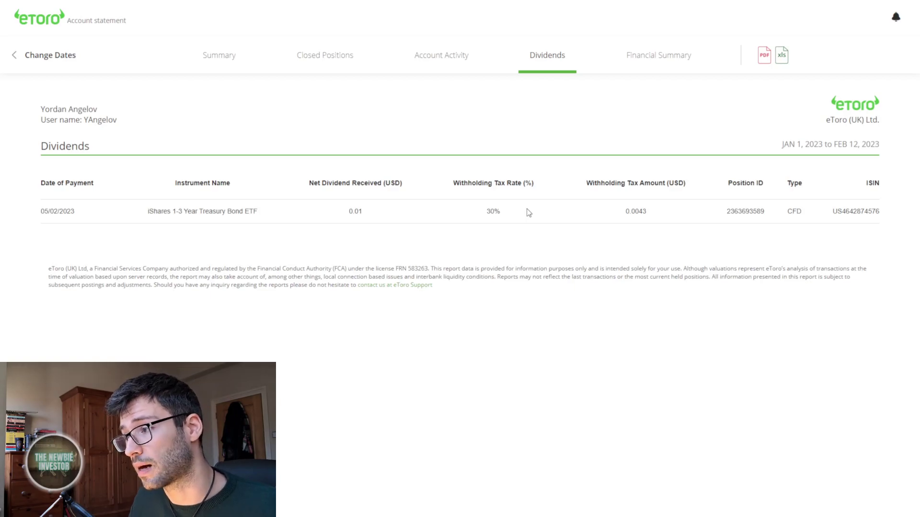
pyautogui.moveTo(528, 213); pyautogui.dragTo(474, 222)
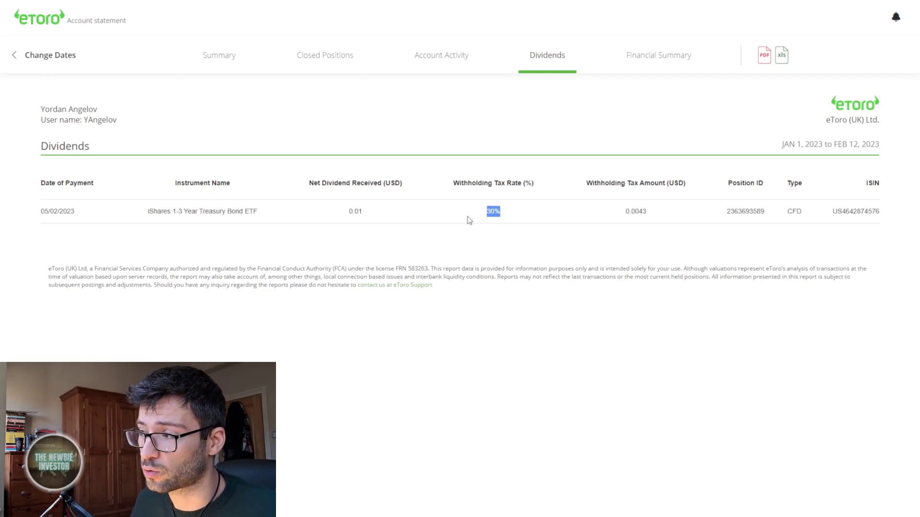
pyautogui.click(469, 220)
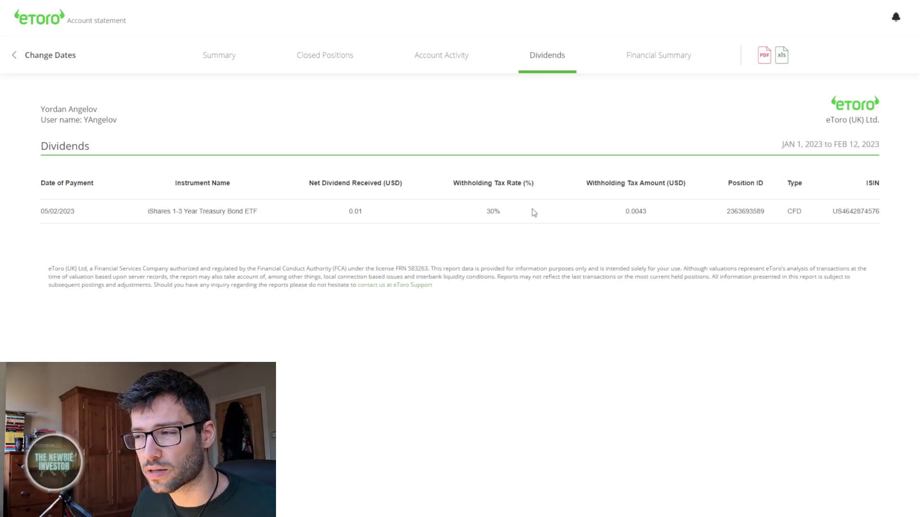
pyautogui.moveTo(526, 211); pyautogui.dragTo(466, 211)
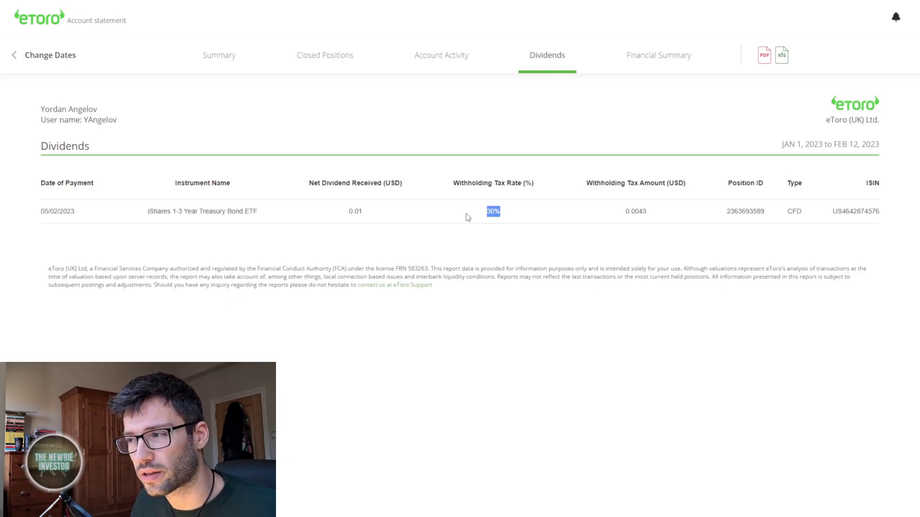
pyautogui.click(477, 219)
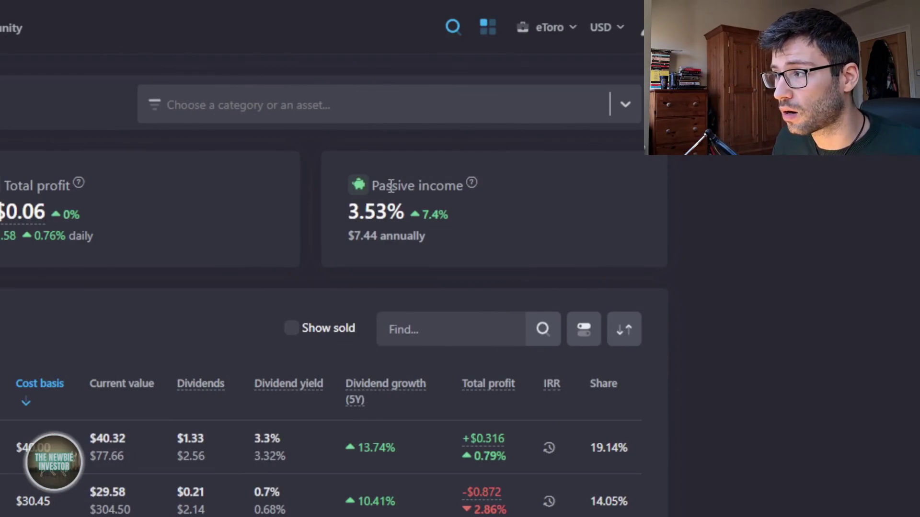
pyautogui.moveTo(339, 210); pyautogui.dragTo(401, 213)
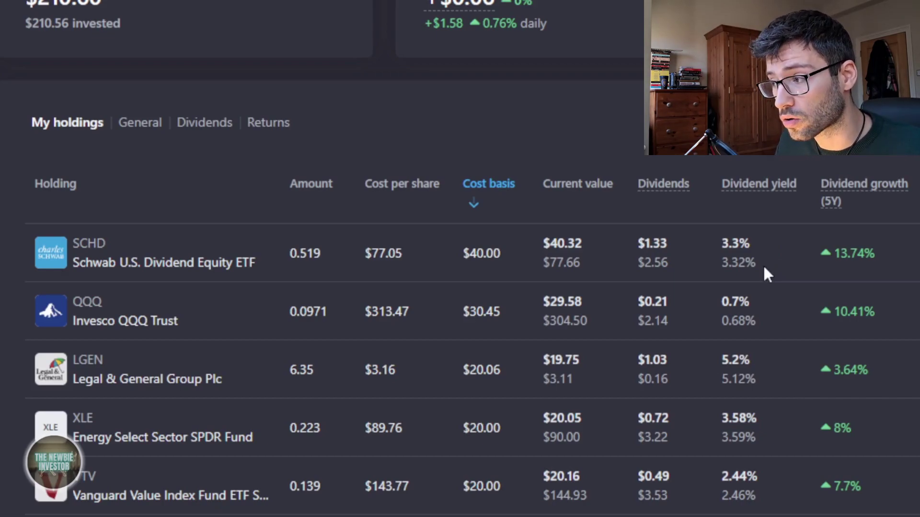
pyautogui.moveTo(763, 264); pyautogui.dragTo(711, 266)
pyautogui.click(718, 253)
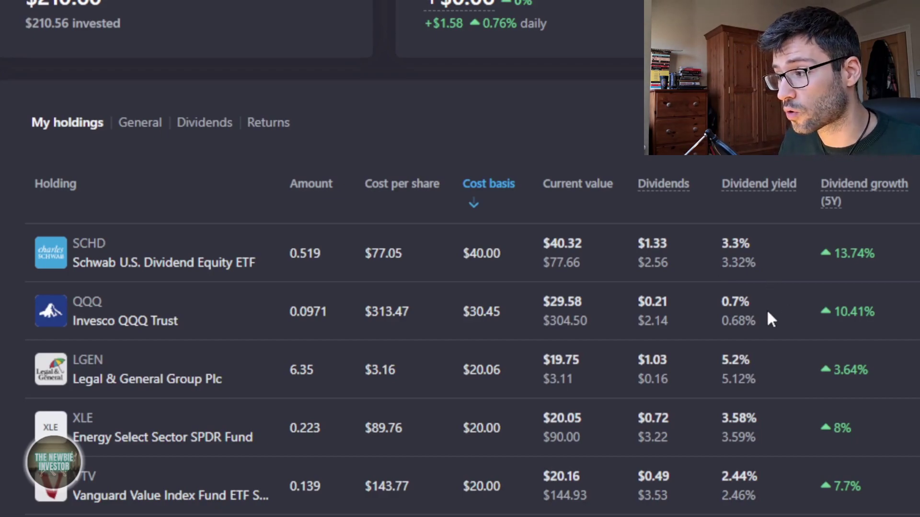
pyautogui.moveTo(875, 309); pyautogui.dragTo(836, 313)
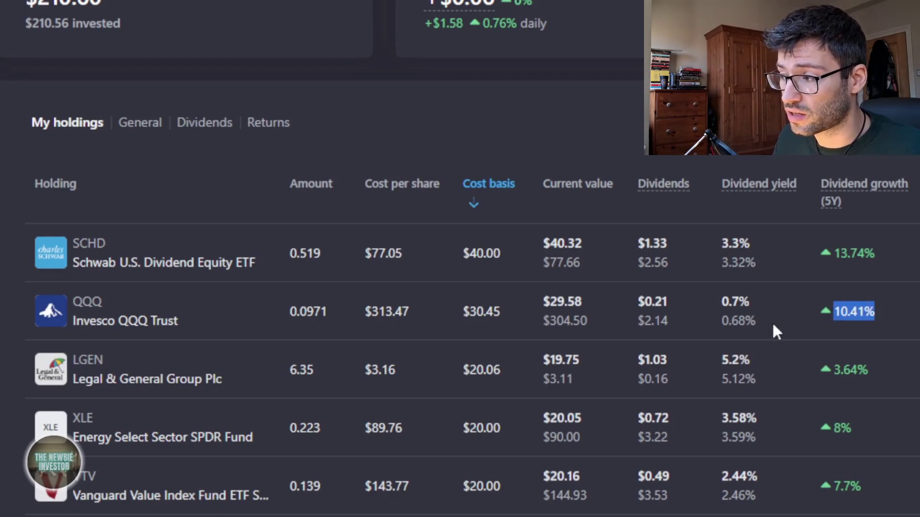
pyautogui.click(784, 310)
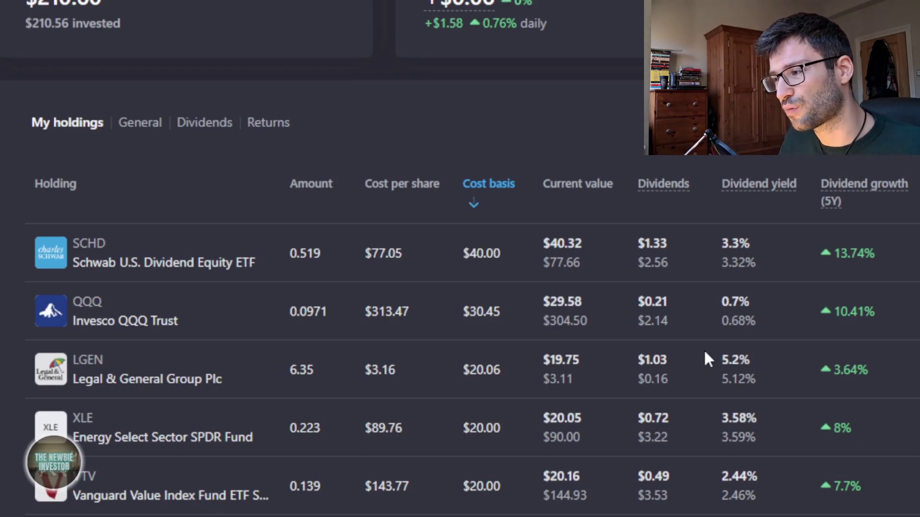
pyautogui.moveTo(703, 349); pyautogui.dragTo(762, 372)
pyautogui.click(763, 373)
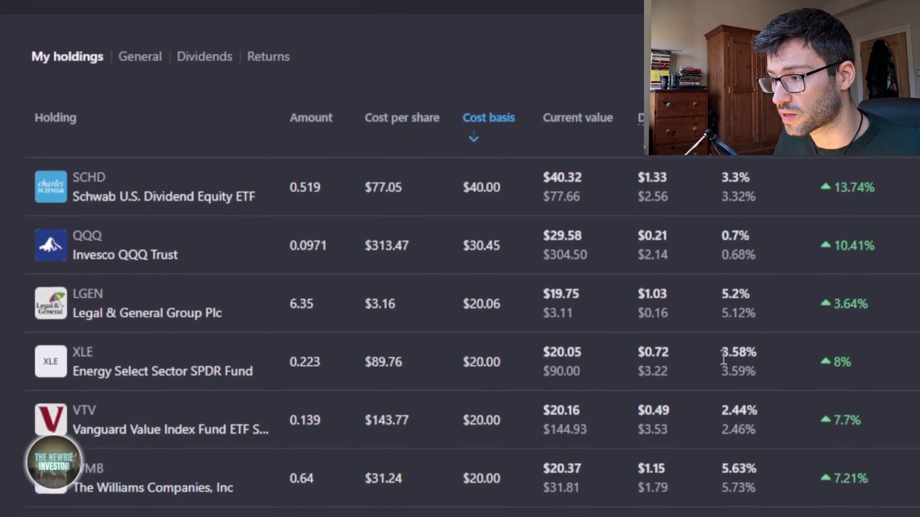
pyautogui.moveTo(817, 336); pyautogui.dragTo(864, 340)
pyautogui.click(825, 341)
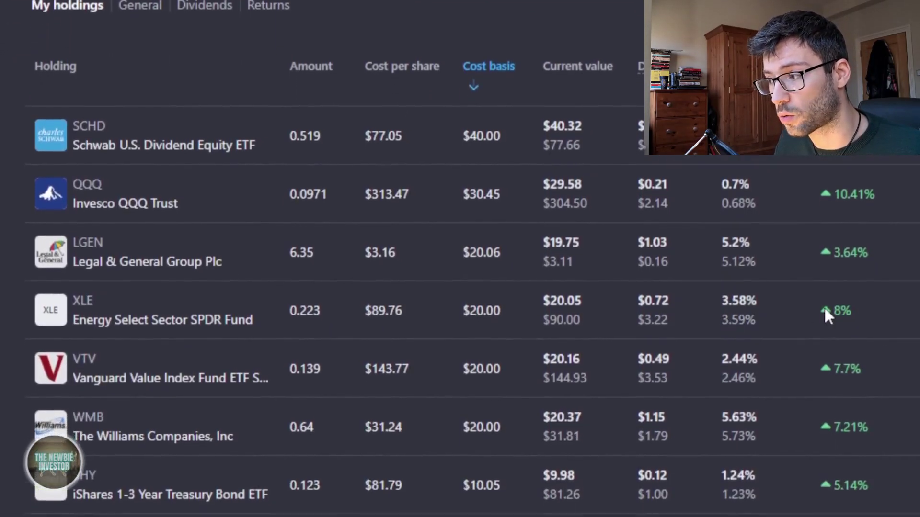
pyautogui.moveTo(862, 393); pyautogui.dragTo(834, 394)
pyautogui.click(889, 393)
pyautogui.click(884, 379)
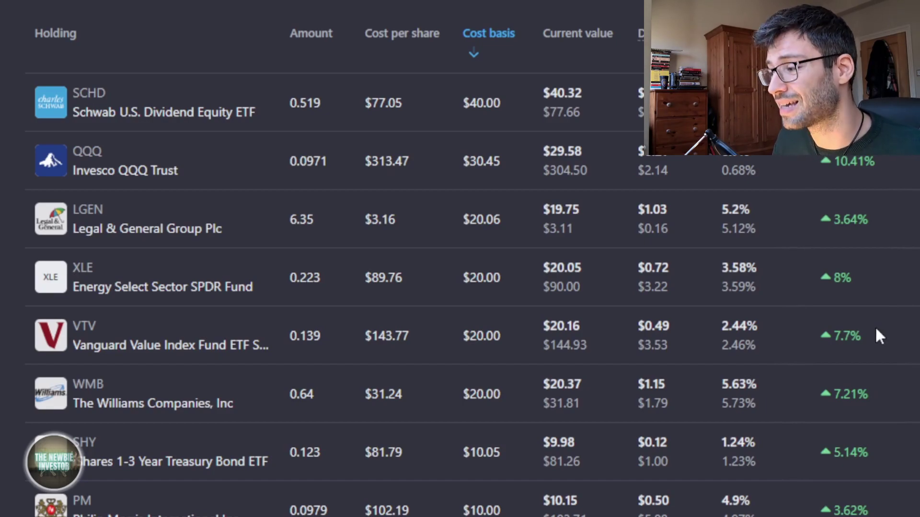
pyautogui.scroll(-5, 879, 333)
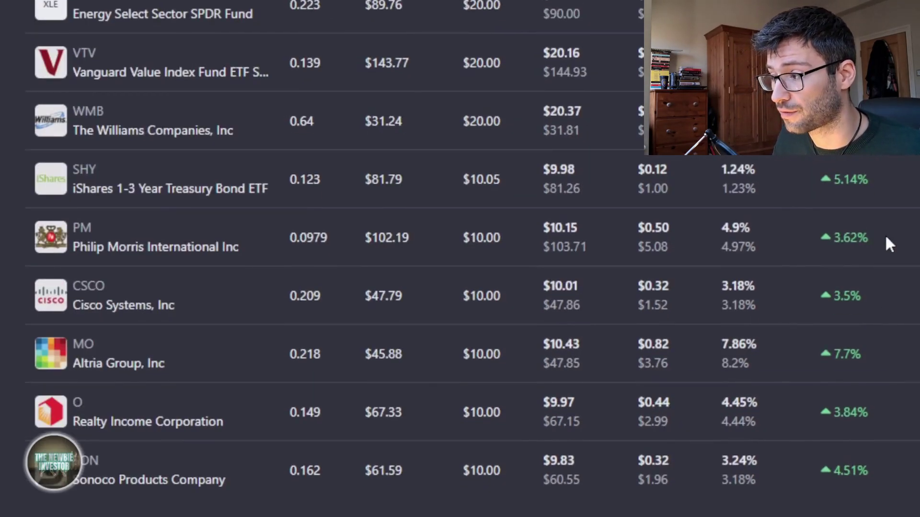
pyautogui.moveTo(876, 240); pyautogui.dragTo(791, 240)
pyautogui.moveTo(792, 295); pyautogui.dragTo(904, 306)
pyautogui.click(903, 305)
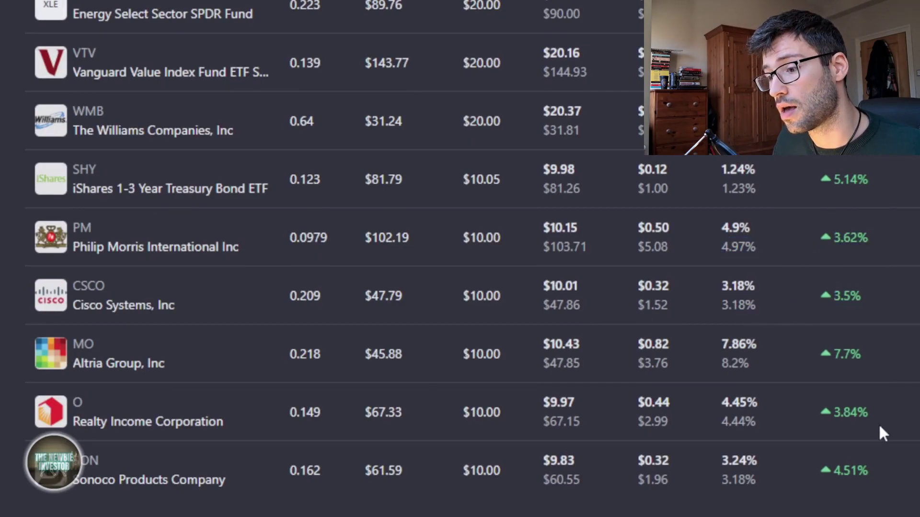
pyautogui.moveTo(884, 401); pyautogui.dragTo(795, 400)
# Clear the Realty Income highlight in the Top Quant Dividend Stocks list
pyautogui.click(806, 407)
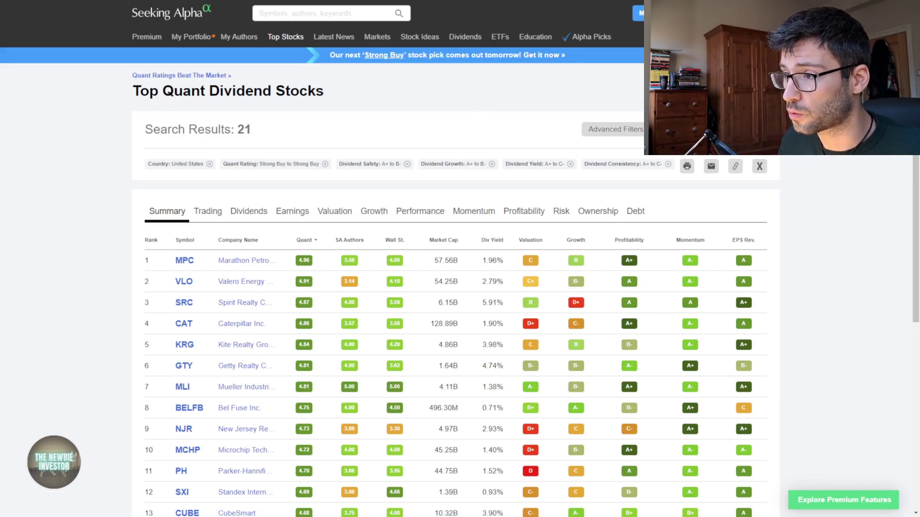
# Open Advanced Filters to see the screen's selected dividend criteria
pyautogui.click(613, 130)
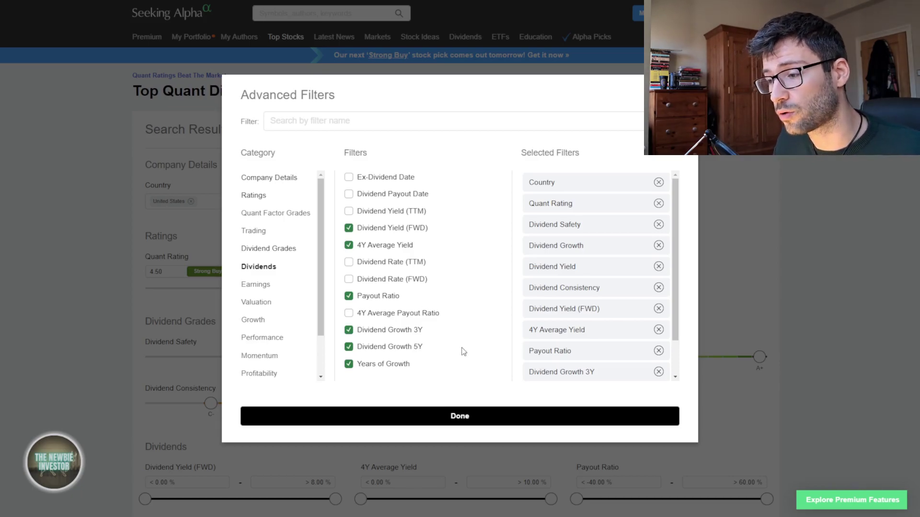
# Set minimums of 3% forward dividend yield and 2.5% 4Y average yield
pyautogui.click(461, 419)
pyautogui.scroll(-3, 464, 420)
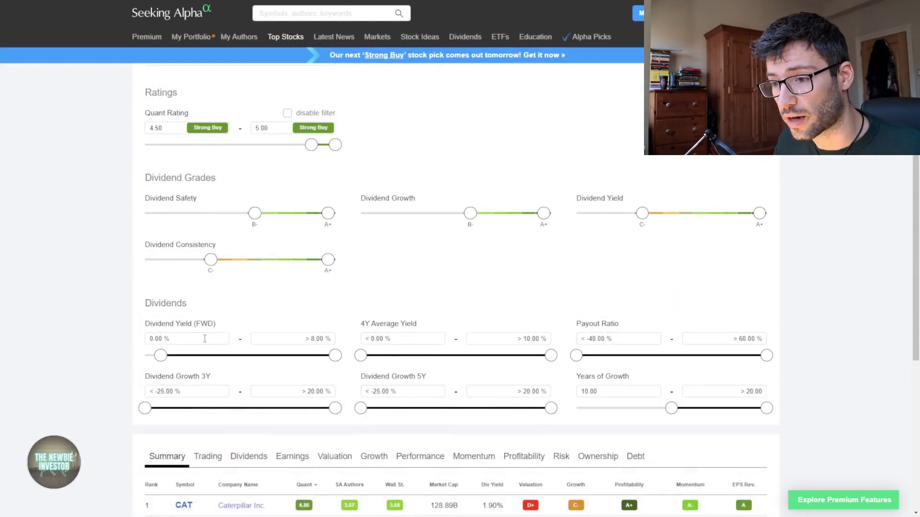
pyautogui.click(205, 339)
pyautogui.write('0')
pyautogui.doubleClick(206, 338)
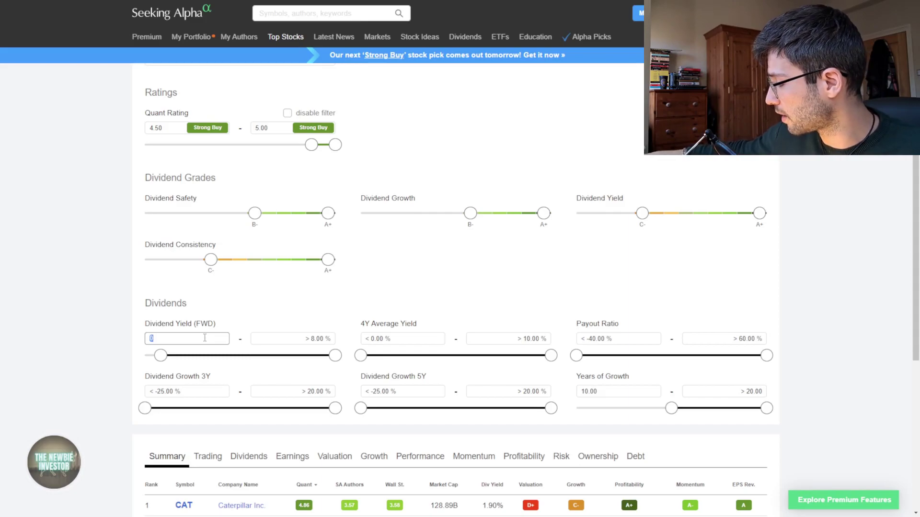
pyautogui.write('3')
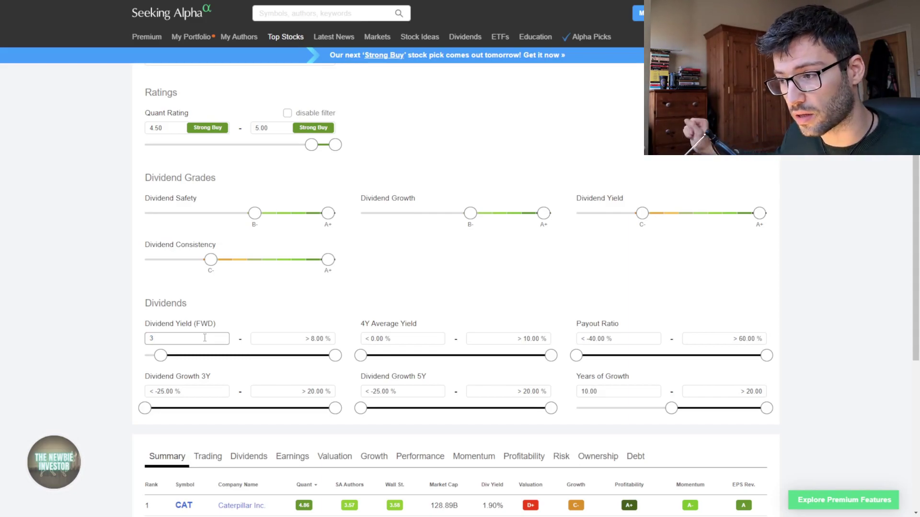
pyautogui.click(446, 326)
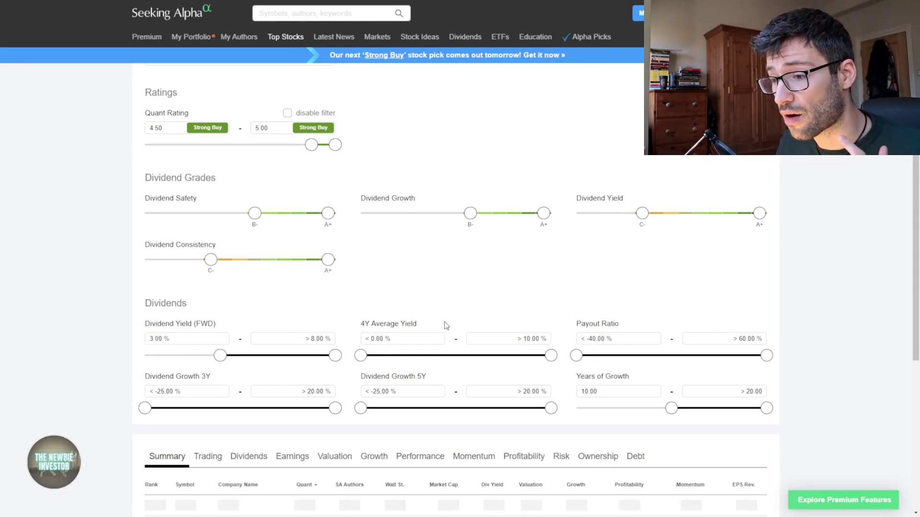
pyautogui.click(412, 338)
pyautogui.write('2.5')
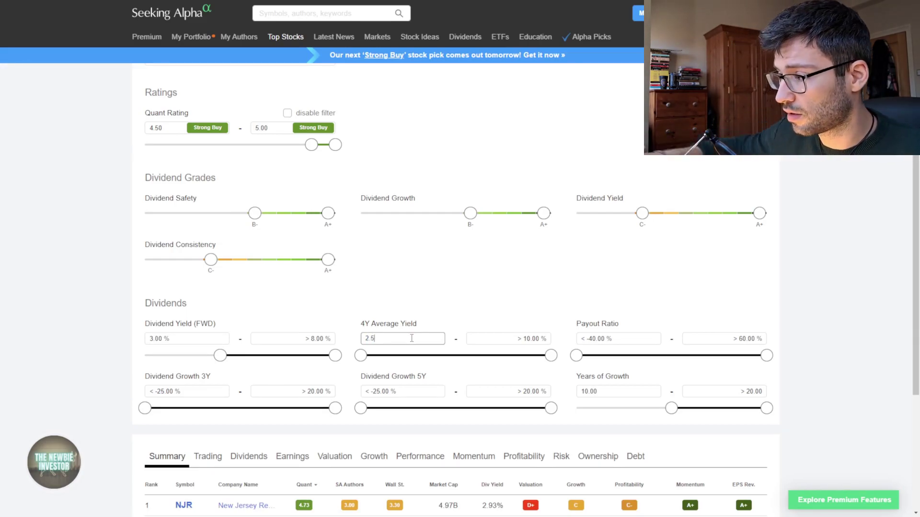
# Limit payout ratio to 0–60% and require 3% minimum 3Y and 5Y dividend growth
pyautogui.click(651, 340)
pyautogui.hotkey('ctrl', 'a')
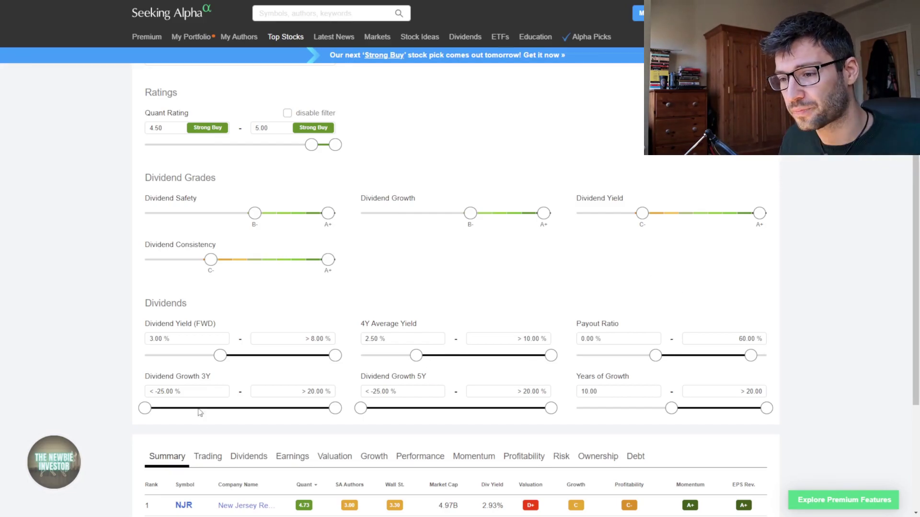
pyautogui.click(206, 390)
pyautogui.write('-3')
pyautogui.click(254, 372)
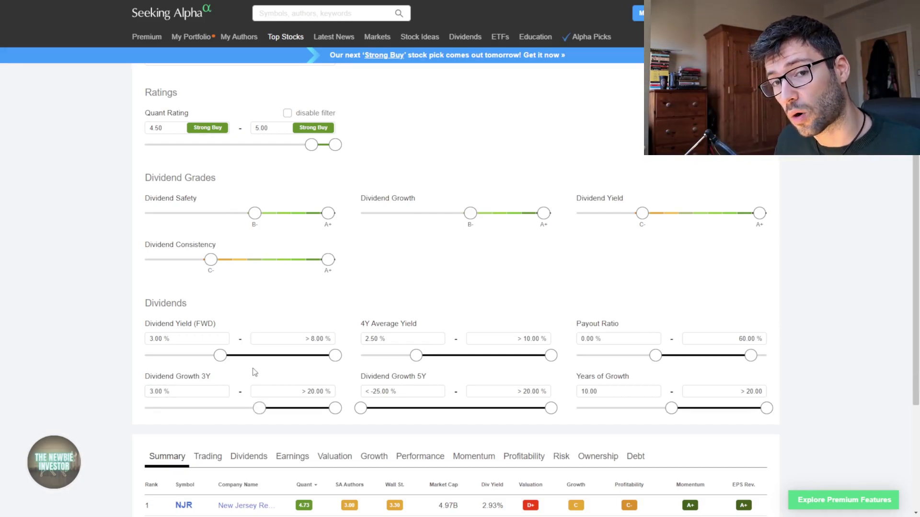
pyautogui.click(389, 391)
pyautogui.moveTo(388, 390); pyautogui.dragTo(353, 394)
pyautogui.write('3')
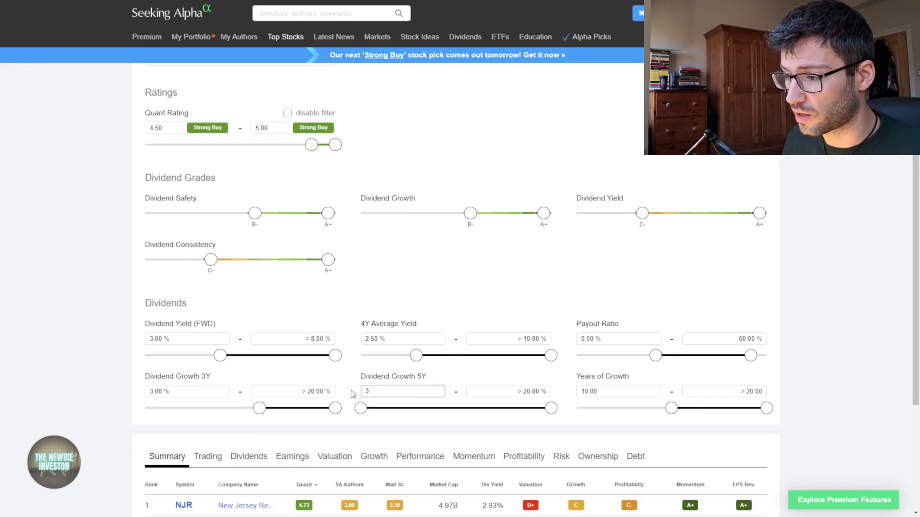
pyautogui.click(472, 378)
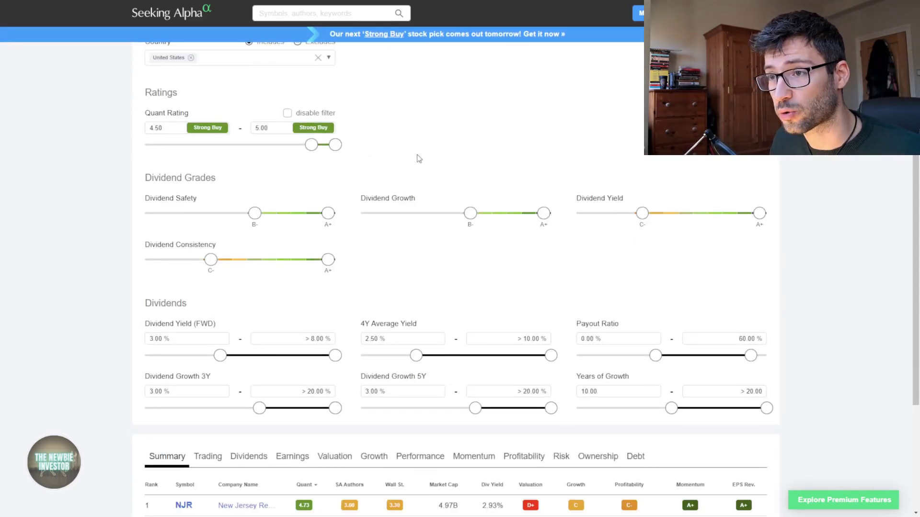
# Disable the Quant Rating filter so the screen returns 16 results
pyautogui.scroll(1, 414, 167)
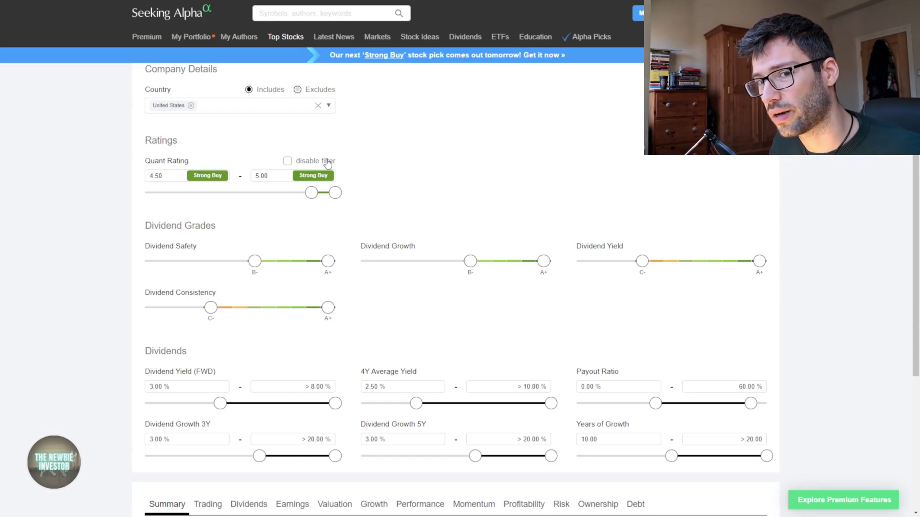
pyautogui.click(288, 161)
pyautogui.scroll(2, 642, 241)
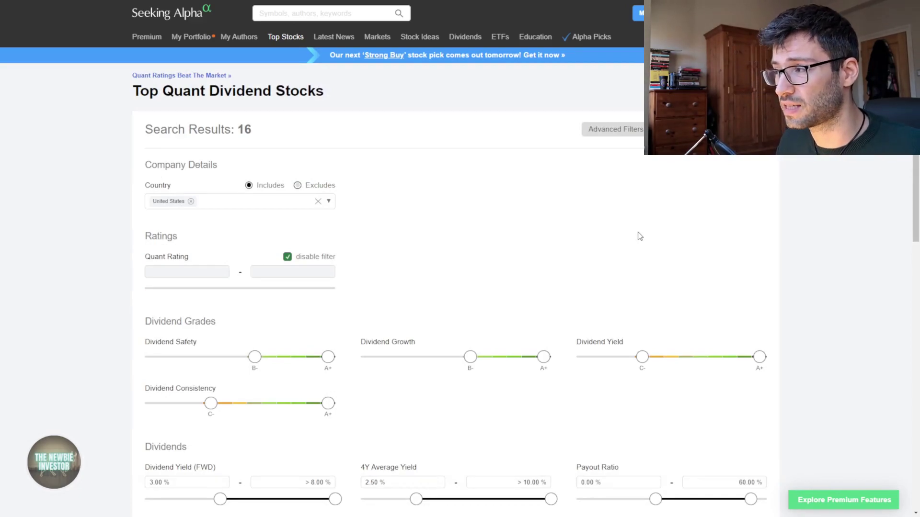
# Add a Market Cap filter with a 1.02B minimum and show the results' dividend details
pyautogui.click(623, 132)
pyautogui.click(389, 212)
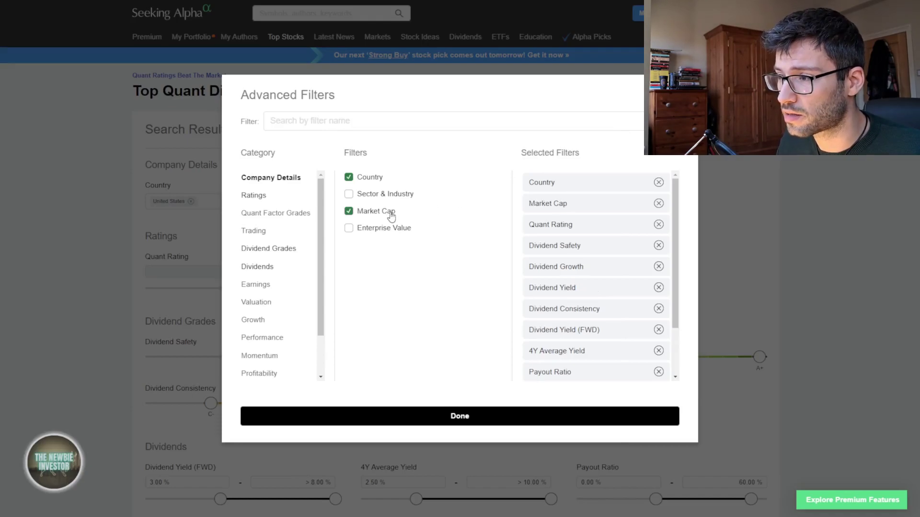
pyautogui.click(493, 420)
pyautogui.moveTo(366, 217); pyautogui.dragTo(393, 232)
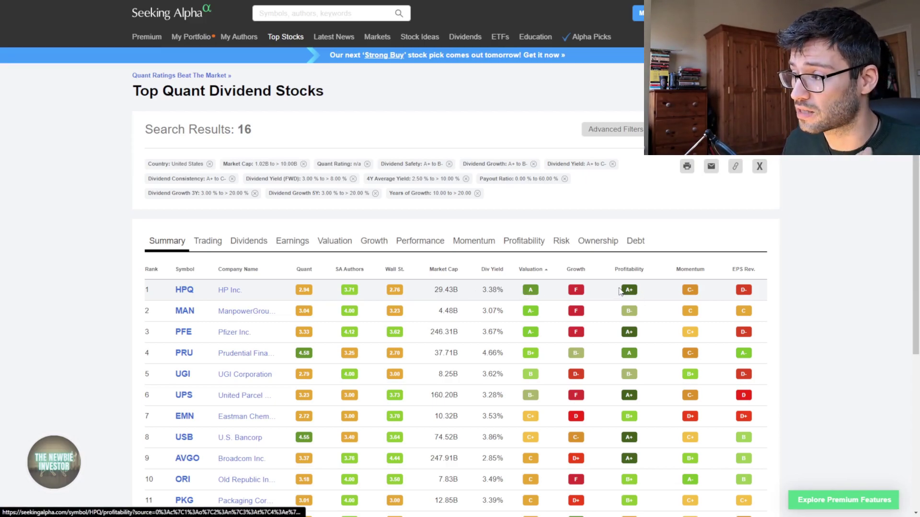
pyautogui.click(250, 241)
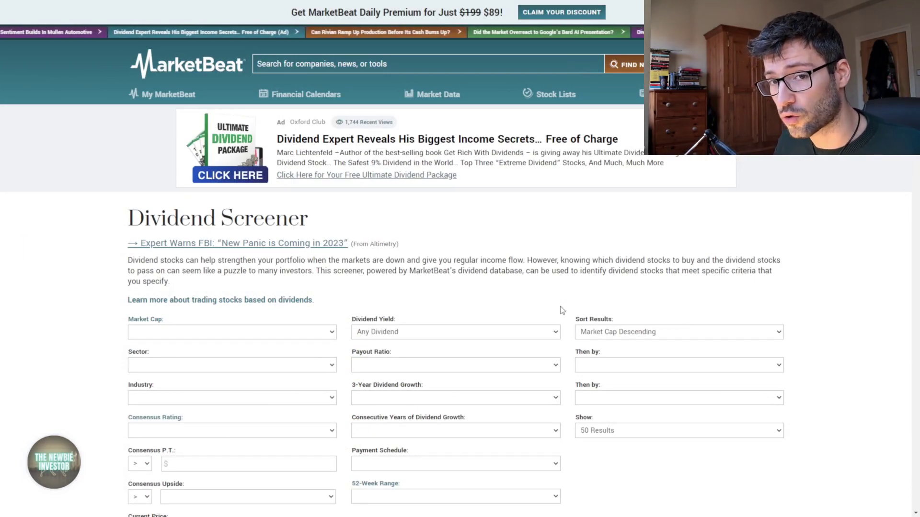
# Scroll MarketBeat's Dividend Screener down to the filter form and 3,605-stock results table
pyautogui.scroll(-1, 560, 292)
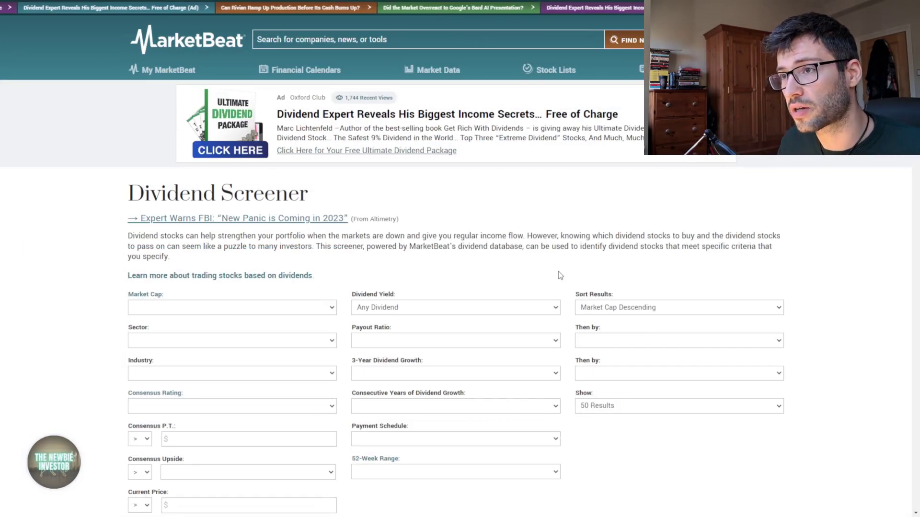
pyautogui.scroll(-3, 560, 276)
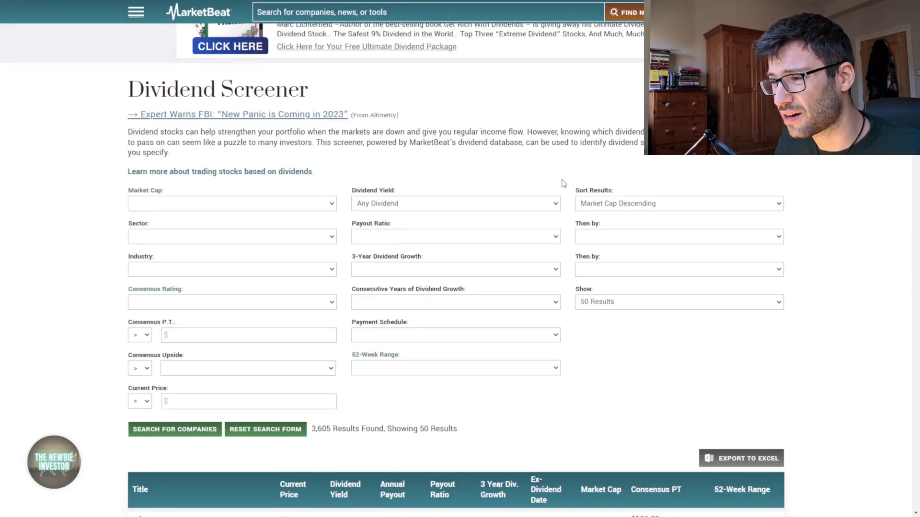
pyautogui.scroll(-1, 570, 175)
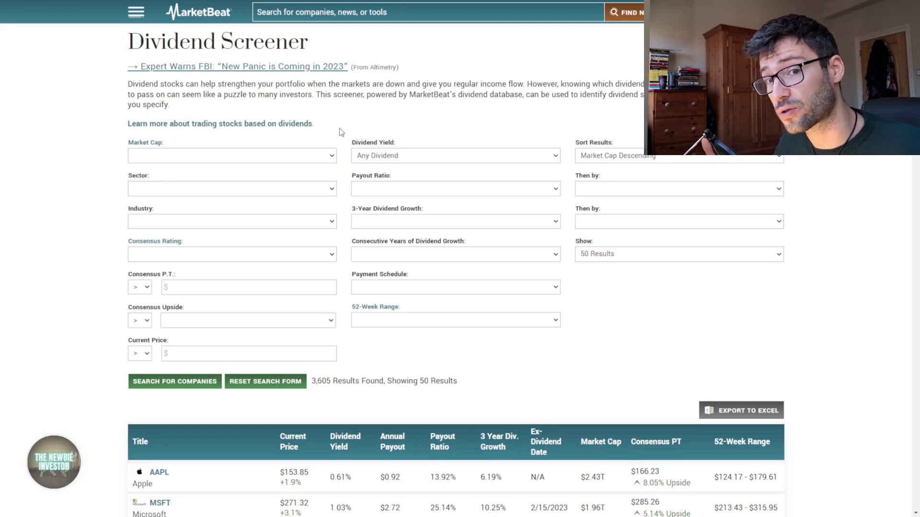
# Set yield over 3%, payout ratio under 90%, 3-year growth over 3%, and 10+ growth years
pyautogui.click(407, 154)
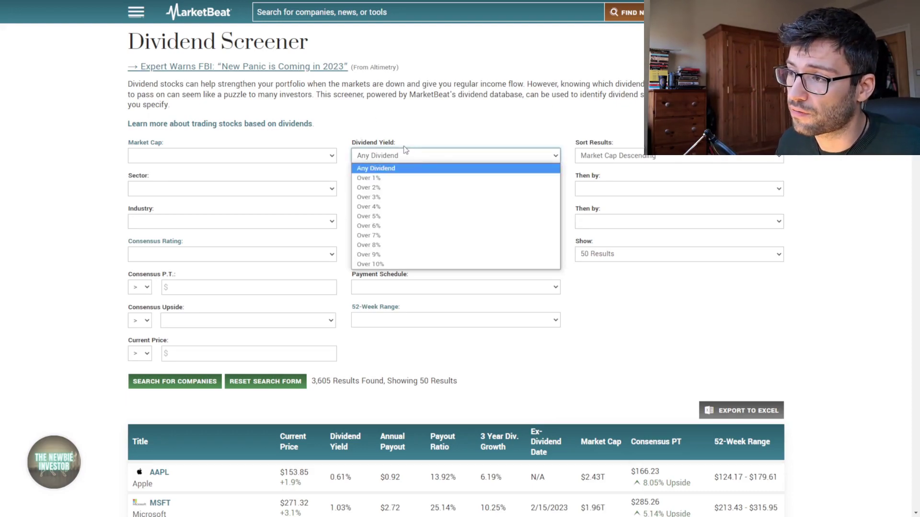
pyautogui.click(394, 197)
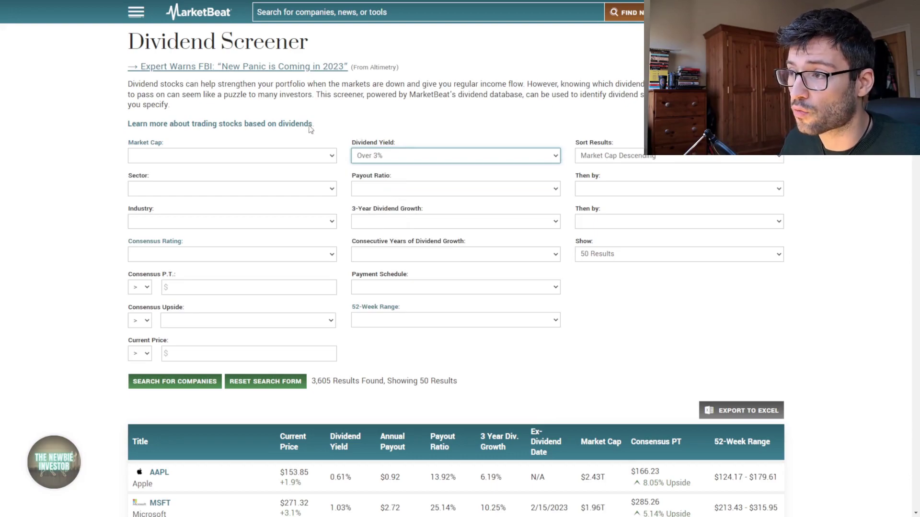
pyautogui.click(386, 189)
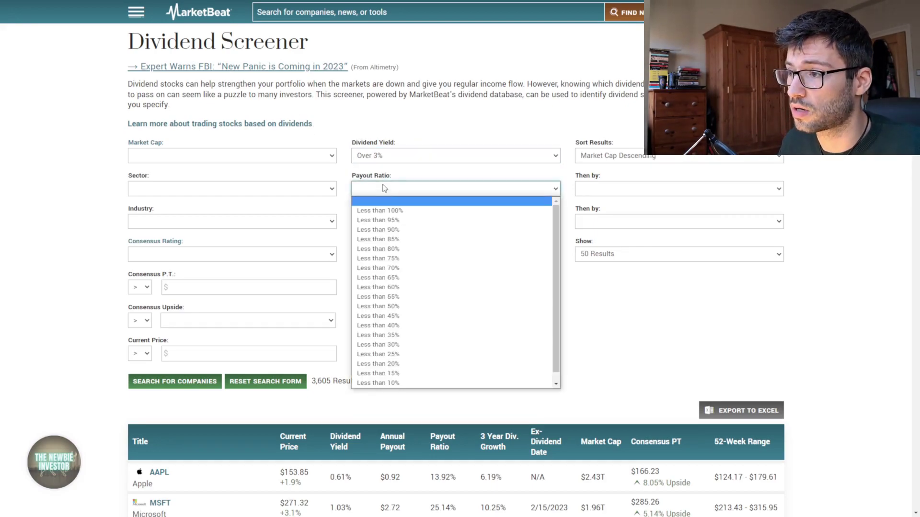
pyautogui.click(444, 232)
pyautogui.click(418, 221)
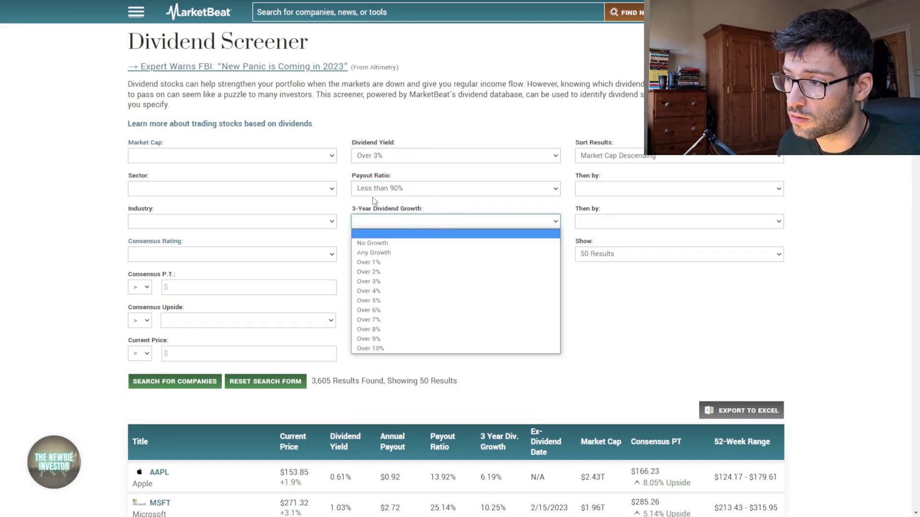
pyautogui.click(406, 282)
pyautogui.click(432, 253)
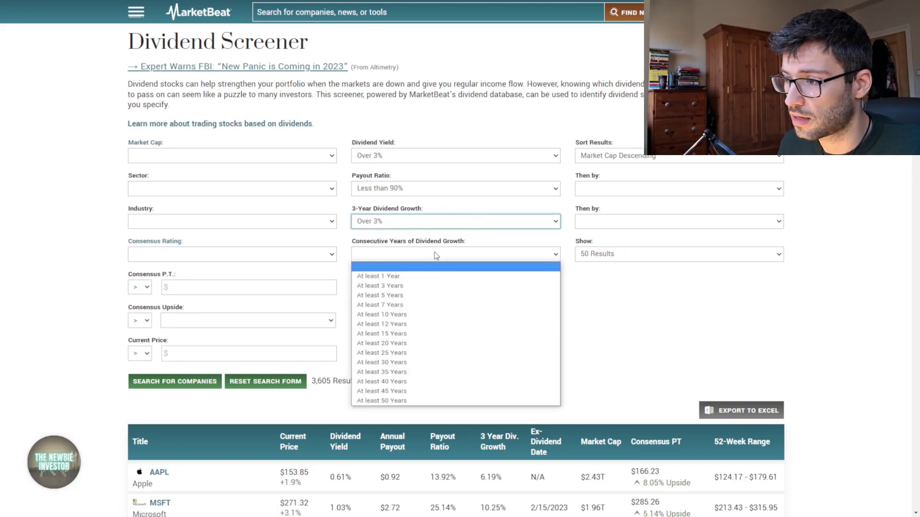
pyautogui.click(401, 315)
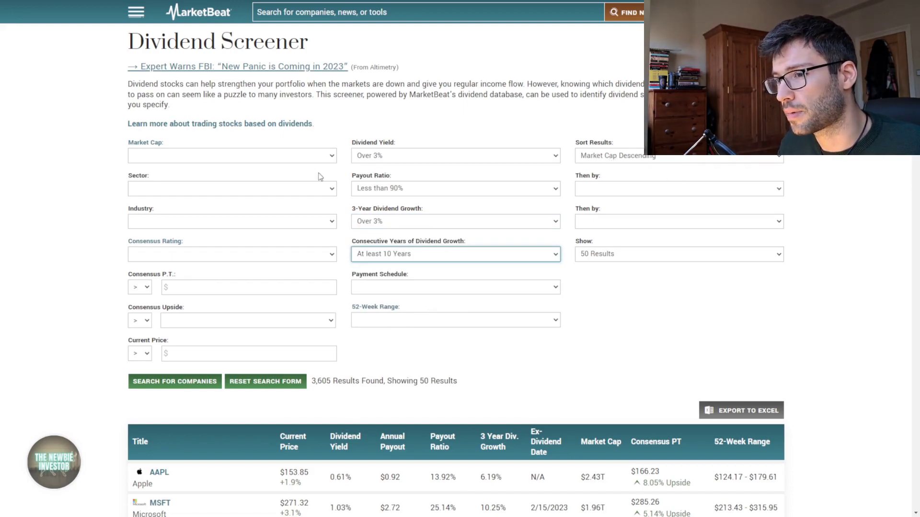
# Leave market cap unrestricted and run the search, returning 93 stocks led by Chevron
pyautogui.click(272, 159)
pyautogui.click(274, 161)
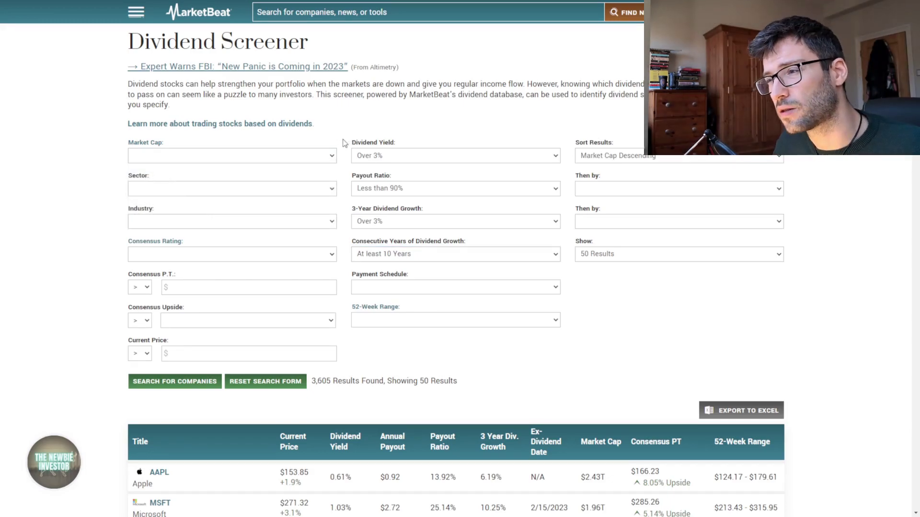
pyautogui.click(332, 156)
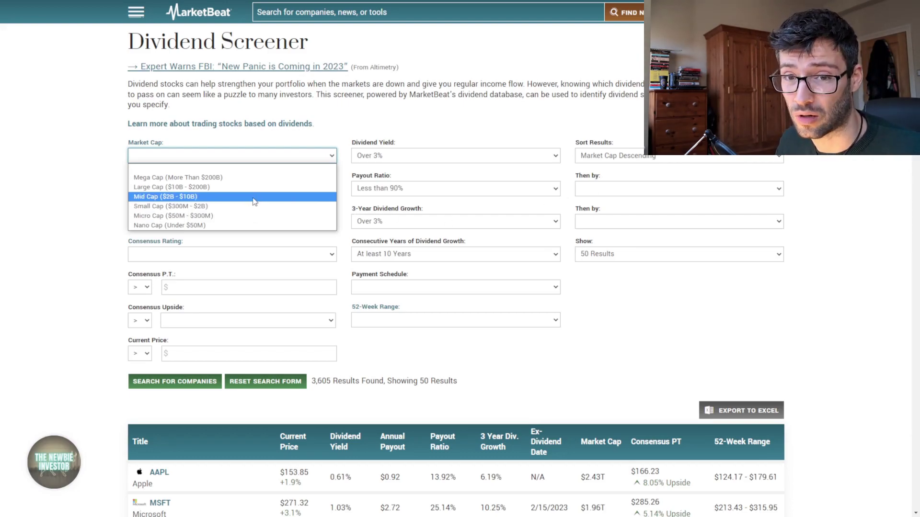
pyautogui.click(343, 153)
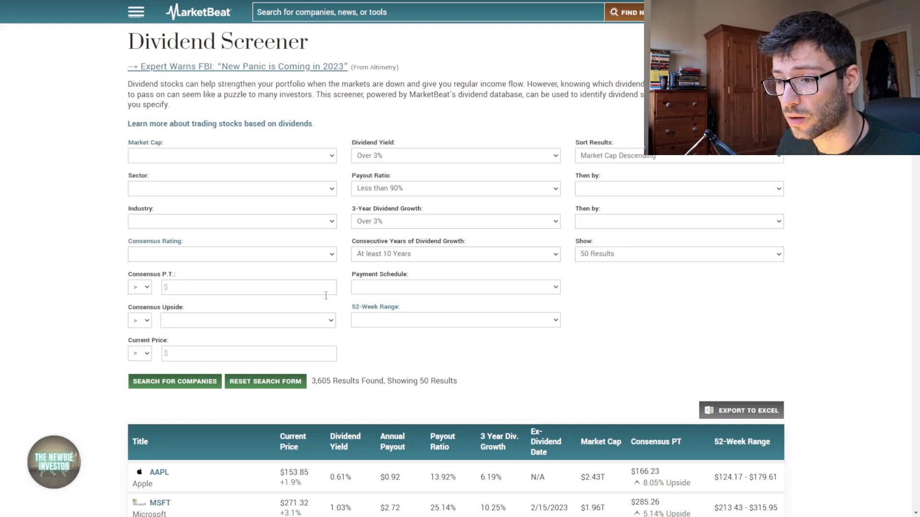
pyautogui.click(153, 385)
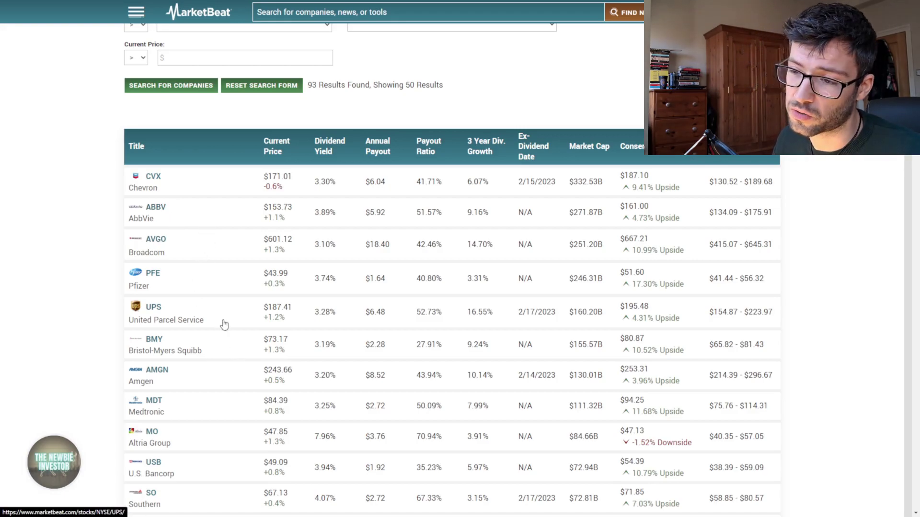
pyautogui.scroll(1, 61, 240)
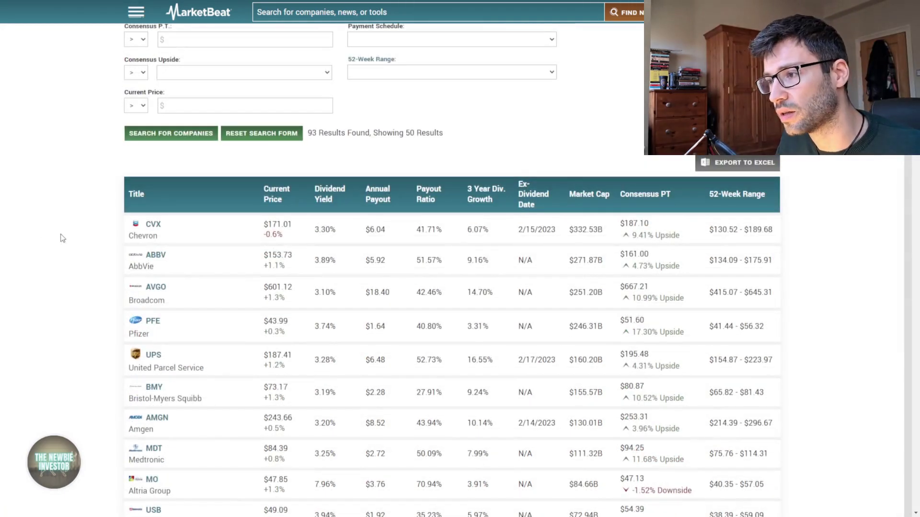